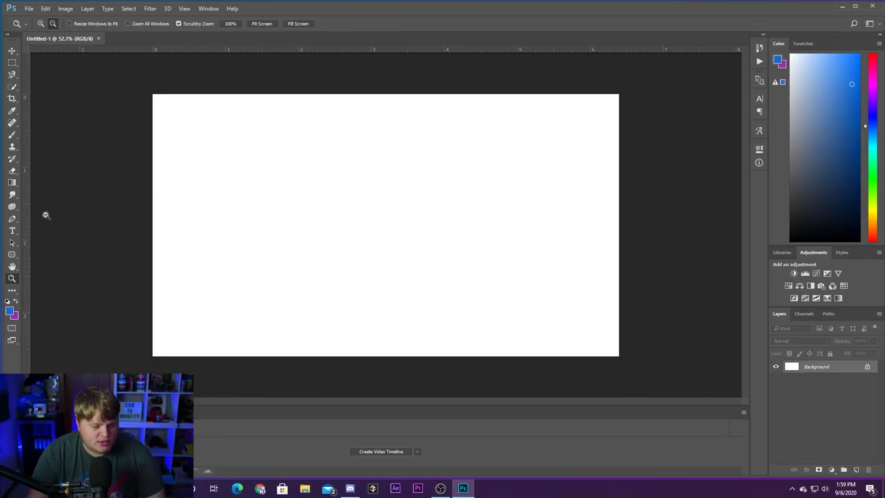
Step: Select the Rounded Rectangle Tool from the shape tools flyout
{"action": "left_click", "coordinate": [12, 255]}
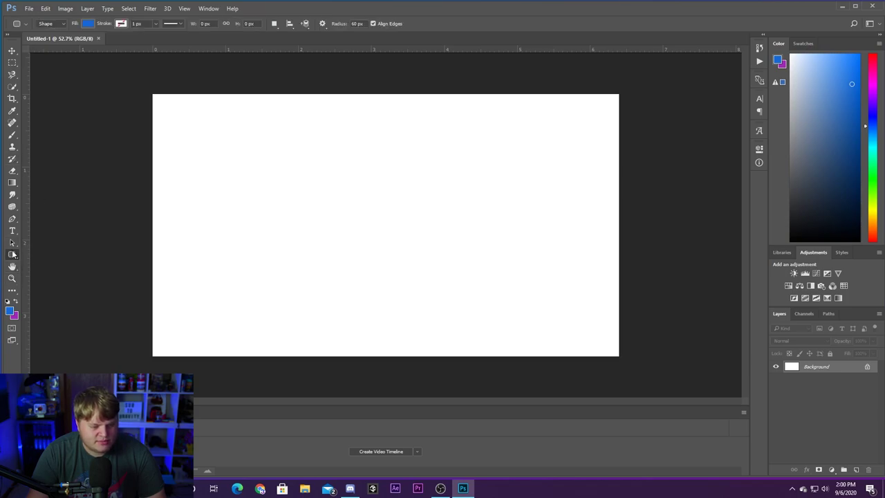
{"action": "right_click", "coordinate": [13, 255]}
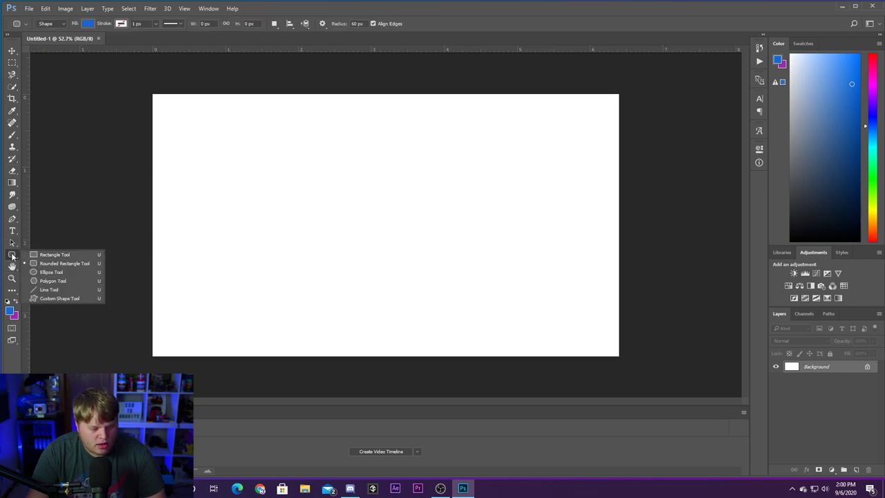
{"action": "left_click", "coordinate": [84, 264]}
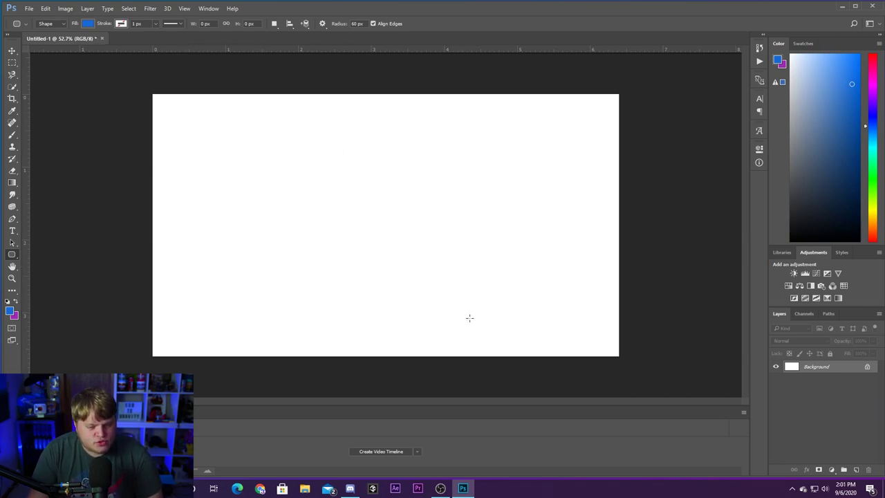
Step: Enter width 1920 and height 1080 px in the Create Rounded Rectangle dialog
{"action": "left_click", "coordinate": [323, 199]}
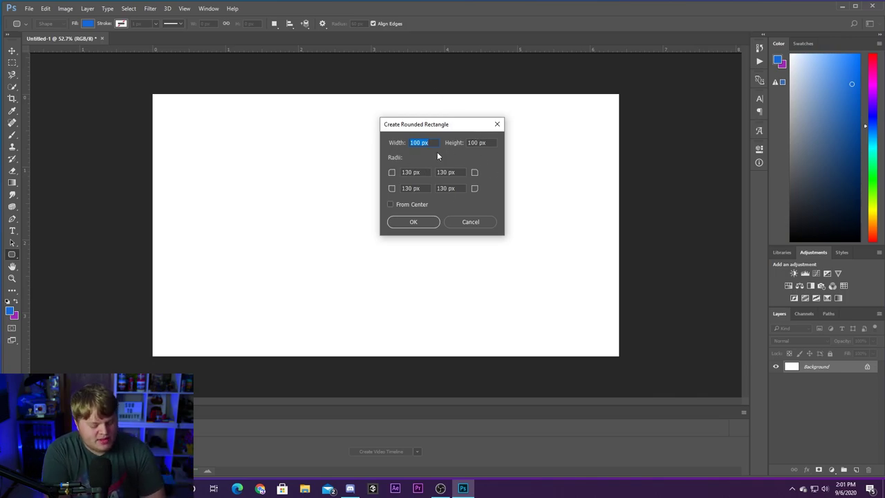
{"action": "type", "text": "1920"}
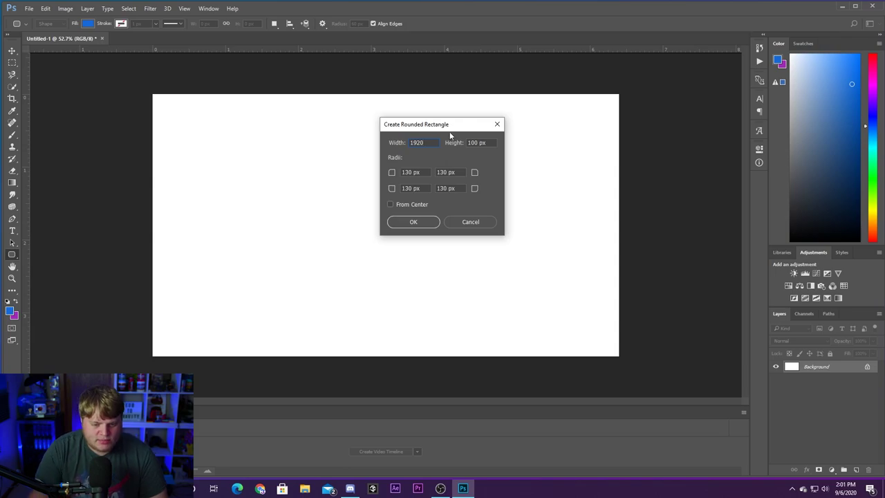
{"action": "key", "text": "Tab"}
{"action": "type", "text": "1080"}
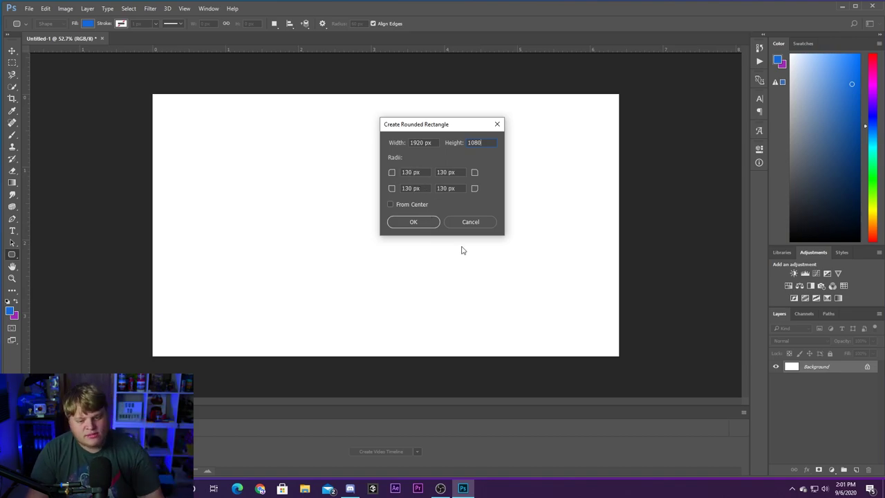
Step: Create the 1920×1080 rounded rectangle and snap it to the canvas's top-left corner
{"action": "left_click", "coordinate": [414, 222]}
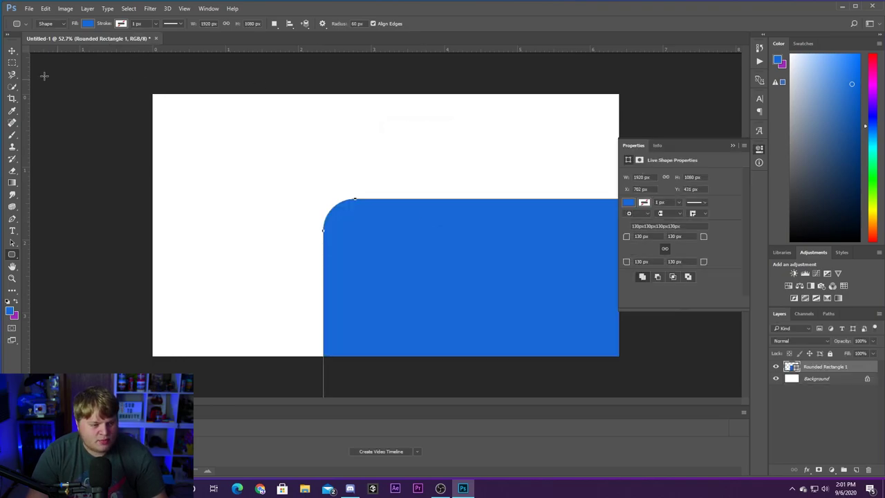
{"action": "left_click", "coordinate": [11, 52]}
{"action": "left_click_drag", "start_coordinate": [468, 293], "coordinate": [291, 191]}
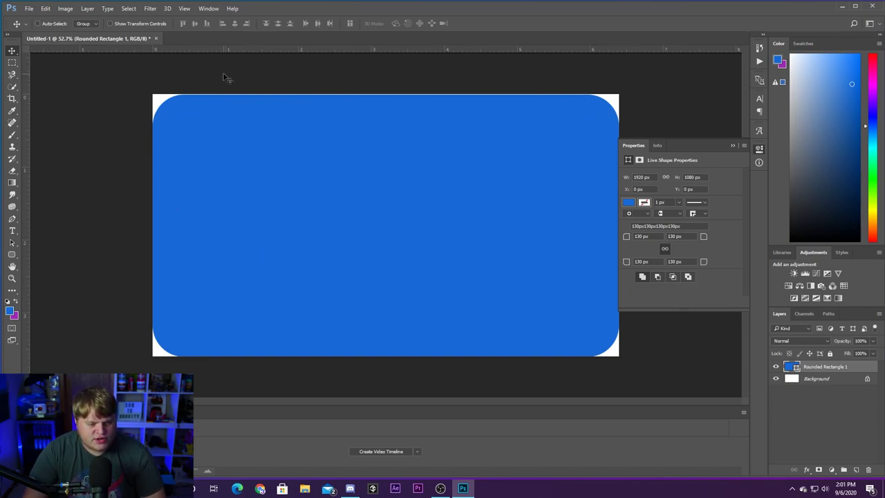
Step: Set the rectangle's fill to black and collapse the Properties panel
{"action": "left_click", "coordinate": [630, 203]}
{"action": "left_click", "coordinate": [631, 250]}
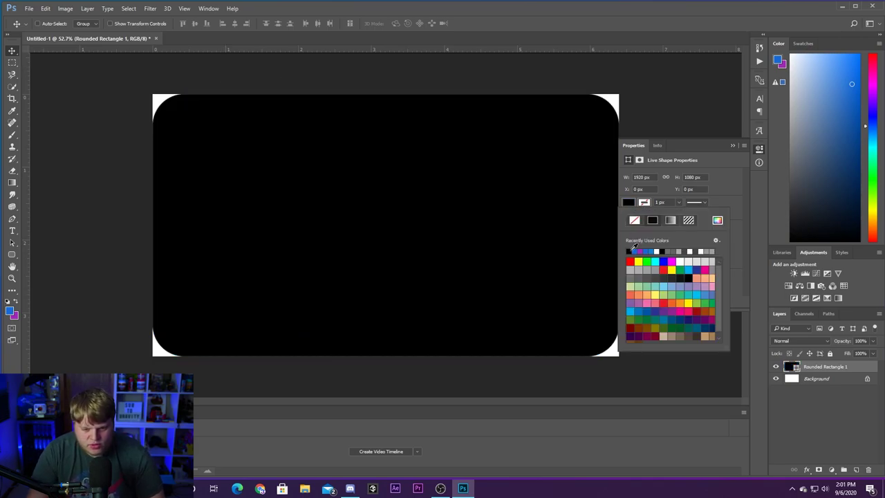
{"action": "left_click", "coordinate": [11, 51]}
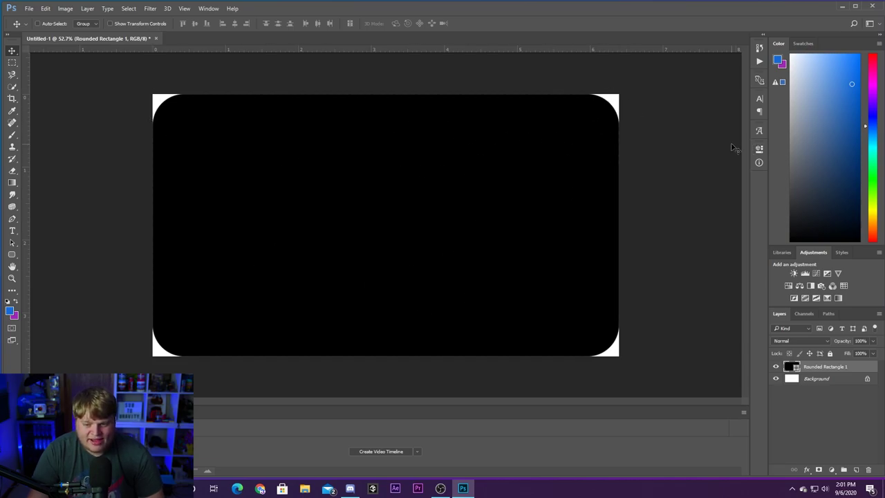
{"action": "left_click", "coordinate": [733, 146]}
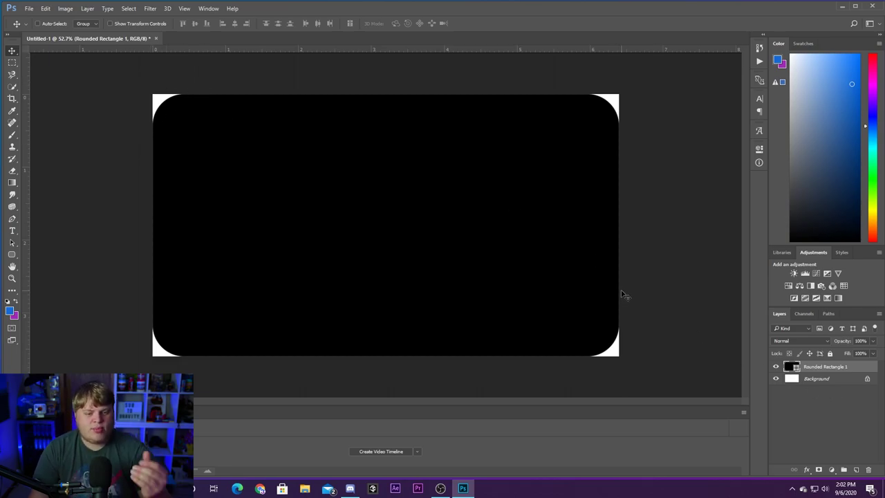
{"action": "left_click", "coordinate": [847, 406]}
Step: Unlock the Background into a normal Layer 0
{"action": "left_click", "coordinate": [834, 383]}
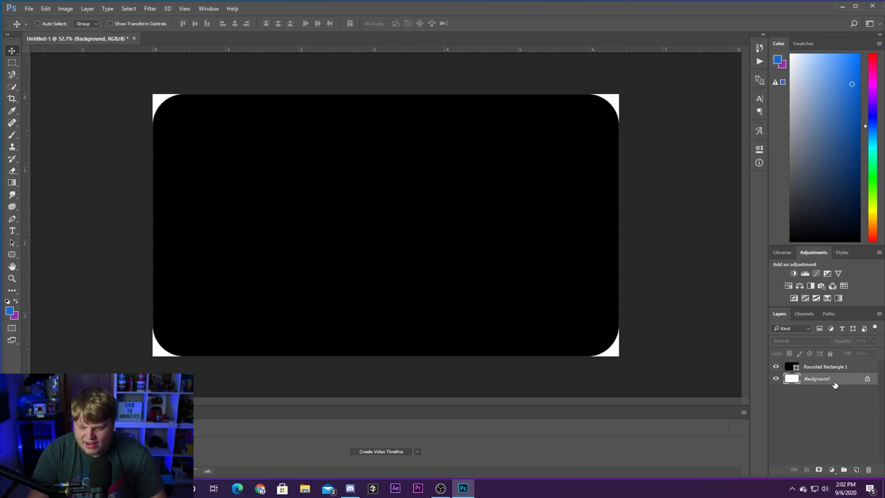
{"action": "double_click", "coordinate": [840, 383]}
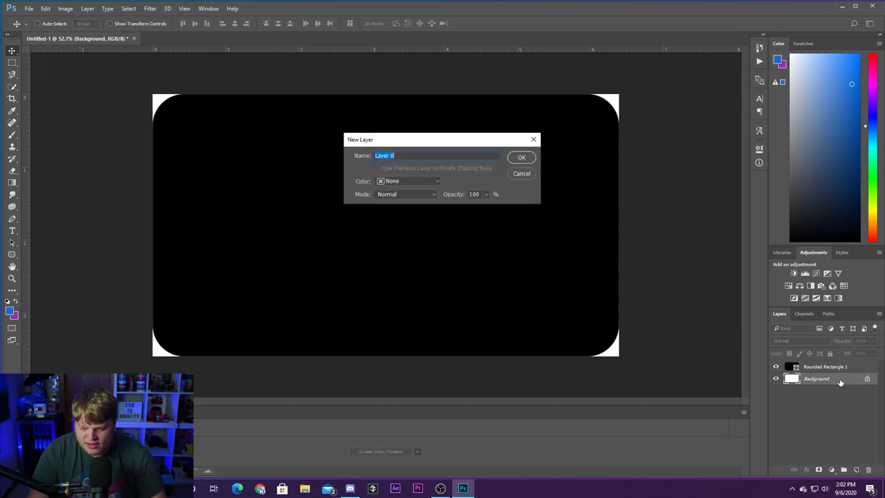
{"action": "left_click", "coordinate": [522, 160]}
{"action": "left_click", "coordinate": [780, 406]}
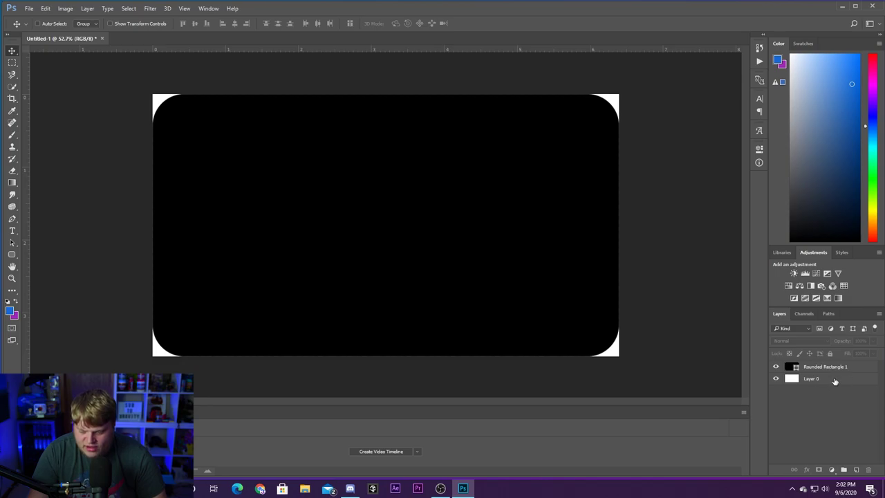
Step: Select both Layer 0 and Rounded Rectangle 1 in the Layers panel
{"action": "left_click", "coordinate": [835, 379]}
{"action": "left_click", "coordinate": [861, 368]}
{"action": "left_click", "coordinate": [850, 378]}
{"action": "left_click", "coordinate": [856, 369]}
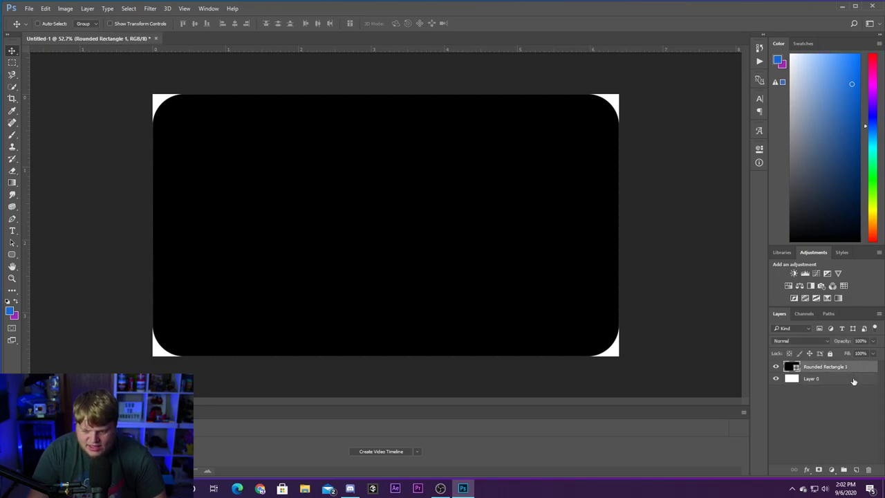
{"action": "left_click", "coordinate": [856, 383], "text": "shift"}
{"action": "left_click", "coordinate": [855, 412]}
{"action": "left_click", "coordinate": [856, 379]}
{"action": "left_click", "coordinate": [857, 370], "text": "shift"}
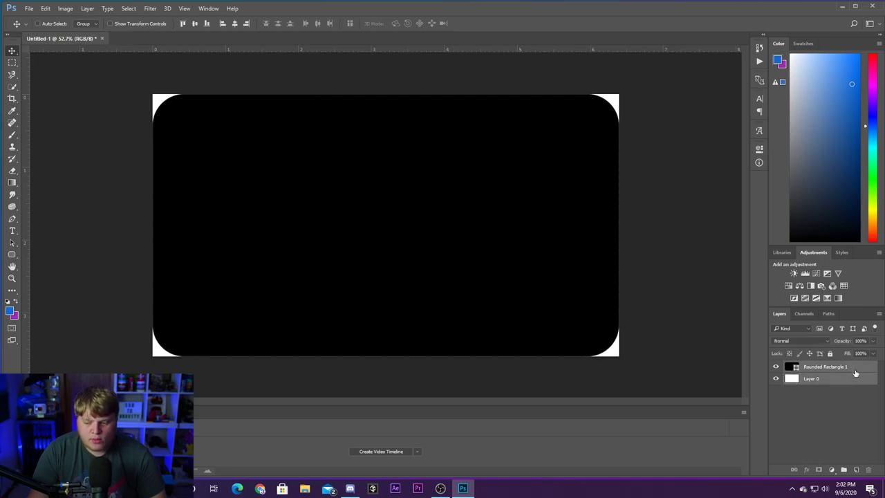
Step: Merge the two layers into a single Rounded Rectangle 1 layer
{"action": "right_click", "coordinate": [856, 374]}
{"action": "left_click", "coordinate": [761, 334]}
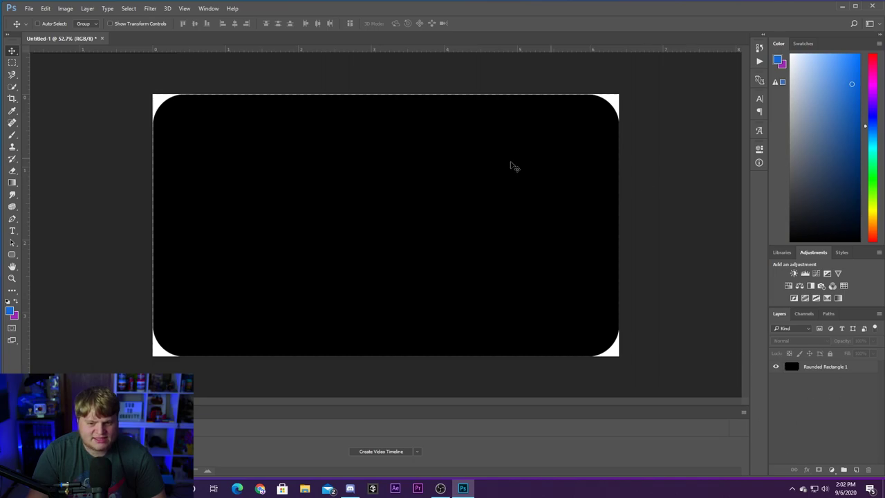
{"action": "left_click", "coordinate": [858, 372]}
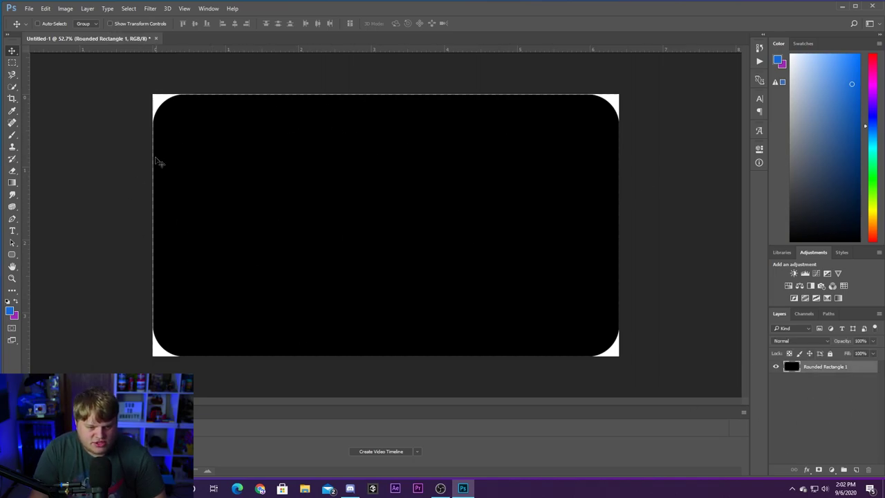
{"action": "left_click", "coordinate": [845, 379]}
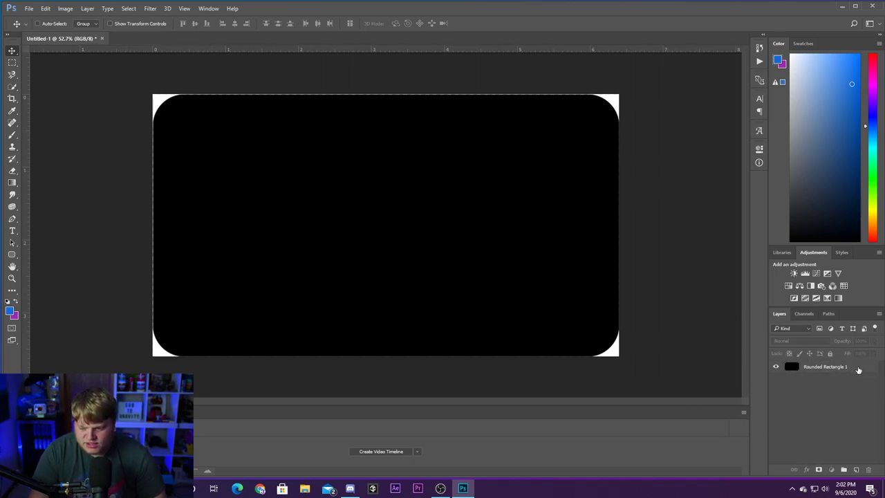
{"action": "left_click", "coordinate": [859, 369]}
Step: Invert the merged layer so the rectangle turns white with black corners
{"action": "left_click", "coordinate": [65, 8]}
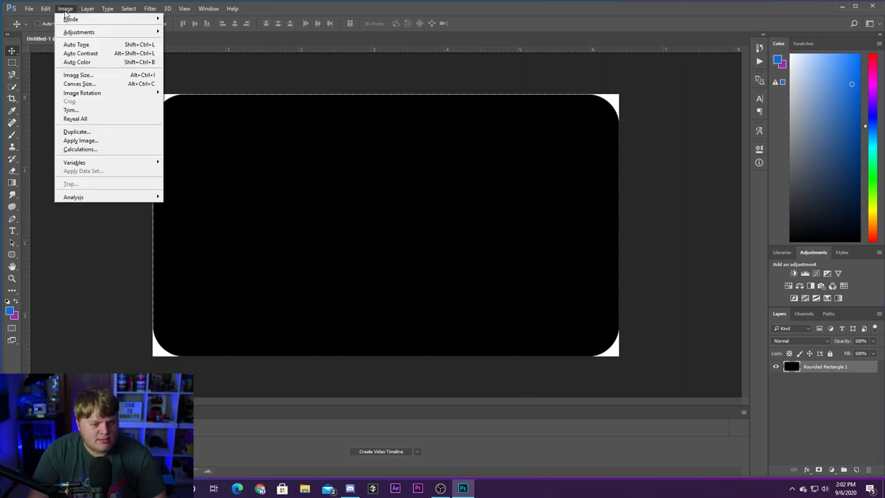
{"action": "mouse_move", "coordinate": [81, 31]}
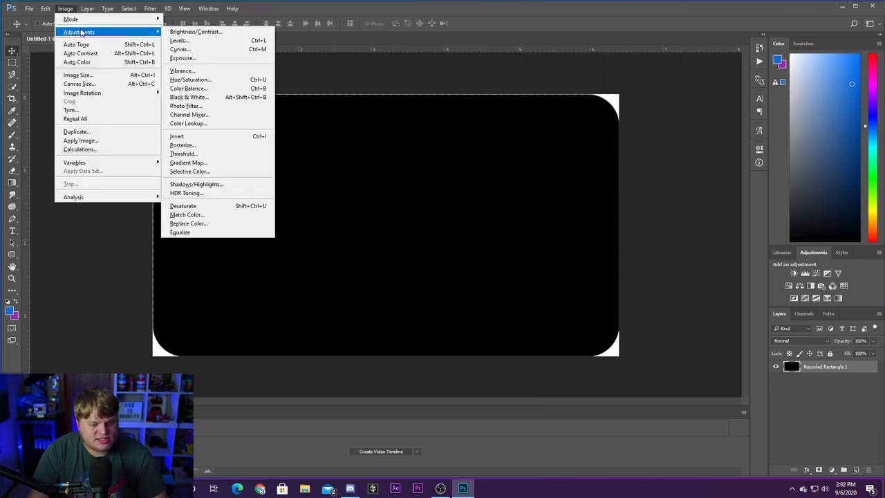
{"action": "left_click", "coordinate": [188, 141]}
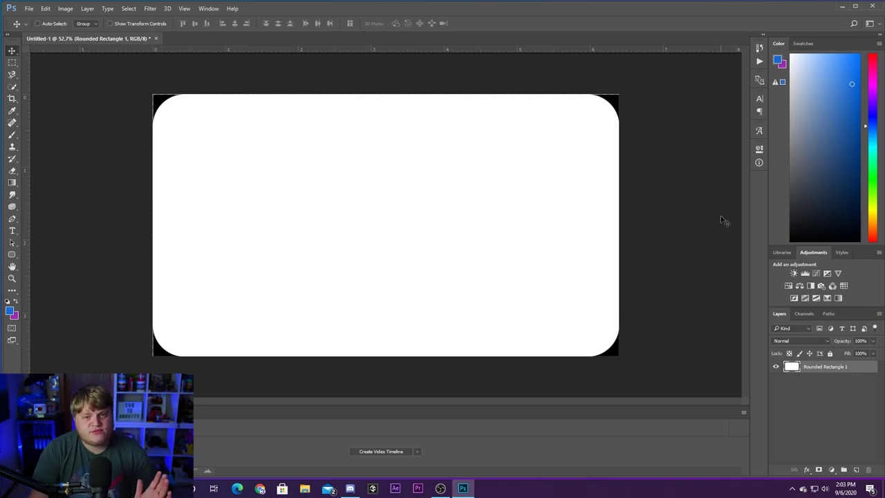
Step: Hide the Rounded Rectangle 1 layer and return to the Rounded Rectangle tool
{"action": "left_click", "coordinate": [814, 390]}
{"action": "left_click", "coordinate": [776, 367]}
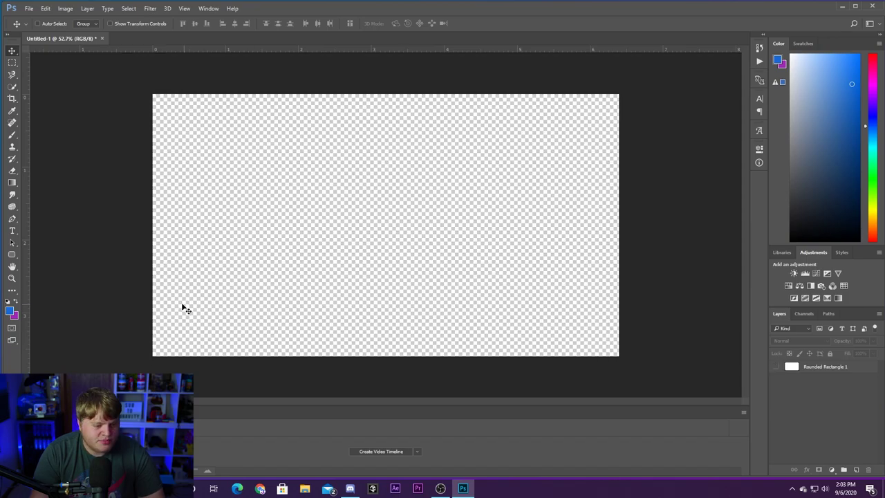
{"action": "key", "text": "u"}
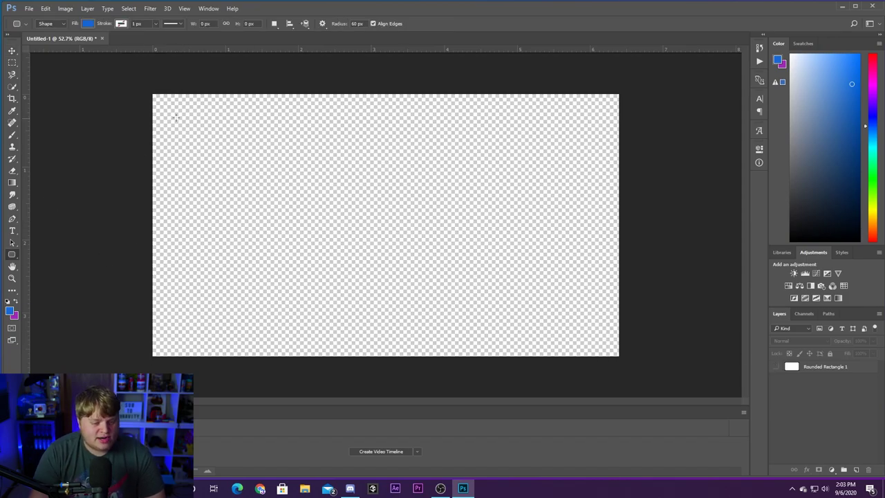
Step: Create a second 1920 × 1080 px rounded rectangle
{"action": "left_click", "coordinate": [188, 131]}
{"action": "type", "text": "1920"}
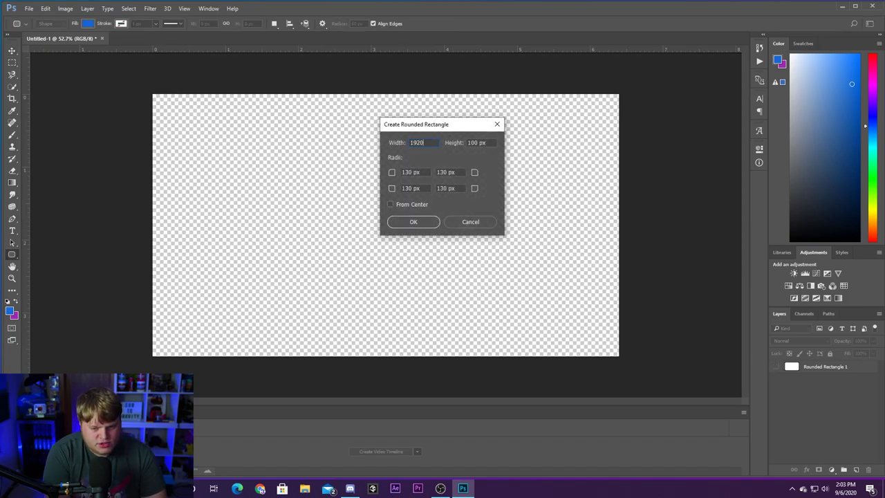
{"action": "key", "text": "Tab"}
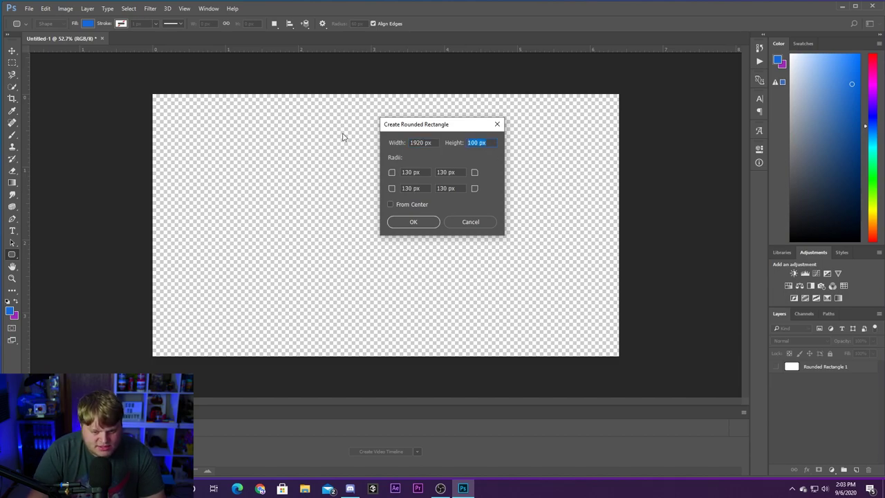
{"action": "type", "text": "1080p"}
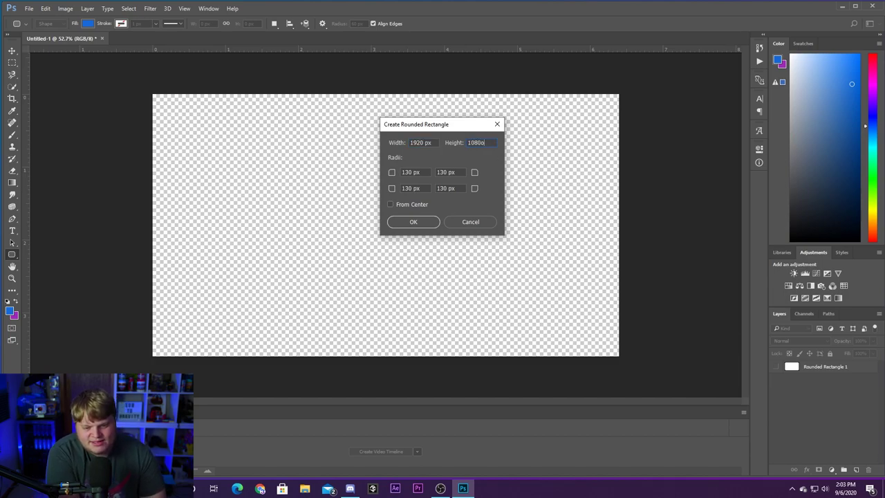
{"action": "key", "text": "Return"}
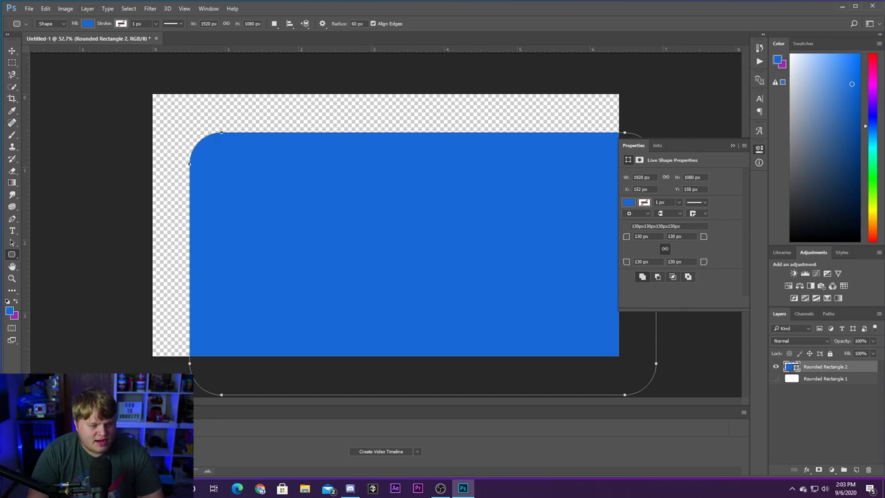
Step: Move the new rectangle to the canvas's top-left corner and fill it black
{"action": "key", "text": "v"}
{"action": "left_click_drag", "start_coordinate": [368, 210], "coordinate": [333, 175]}
{"action": "left_click", "coordinate": [631, 204]}
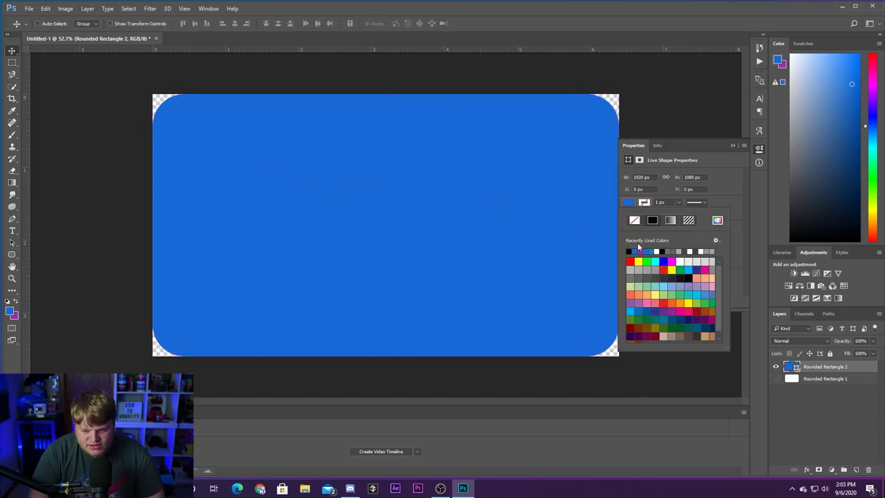
{"action": "left_click", "coordinate": [629, 251]}
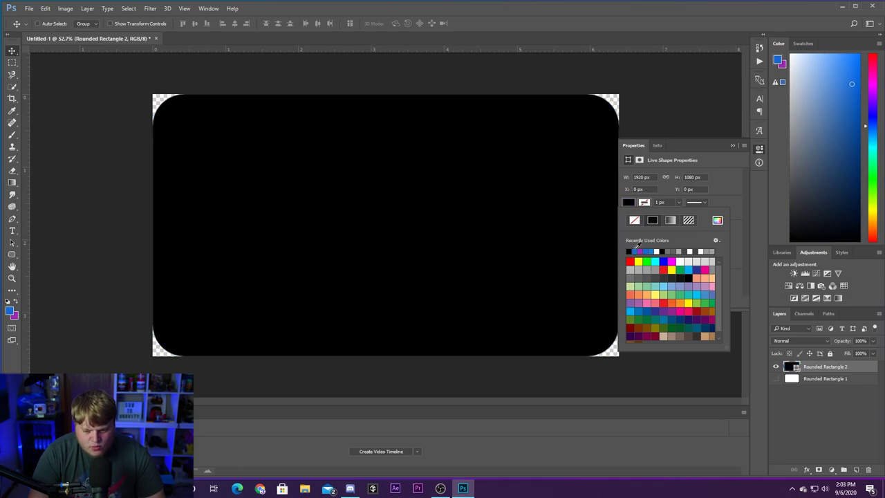
{"action": "left_click", "coordinate": [13, 51]}
Step: Free Transform Rounded Rectangle 2 down to 1427 × 803 px, centred on the canvas
{"action": "left_click", "coordinate": [45, 9]}
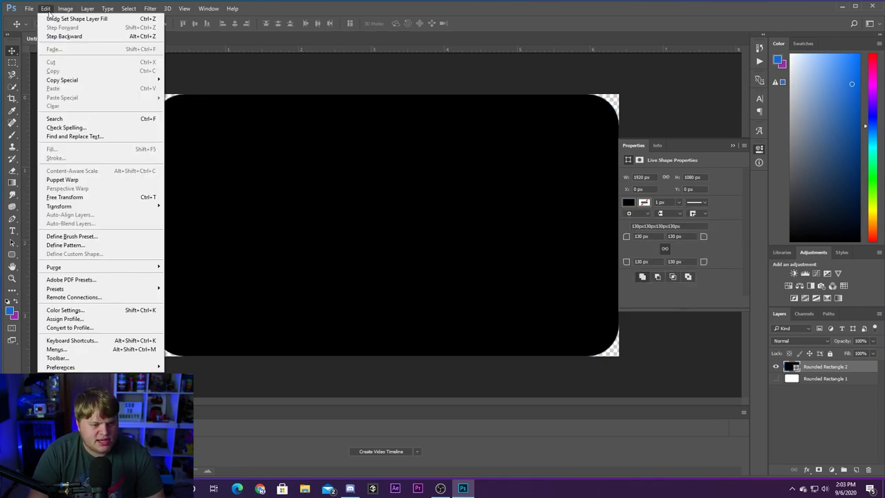
{"action": "left_click", "coordinate": [101, 197]}
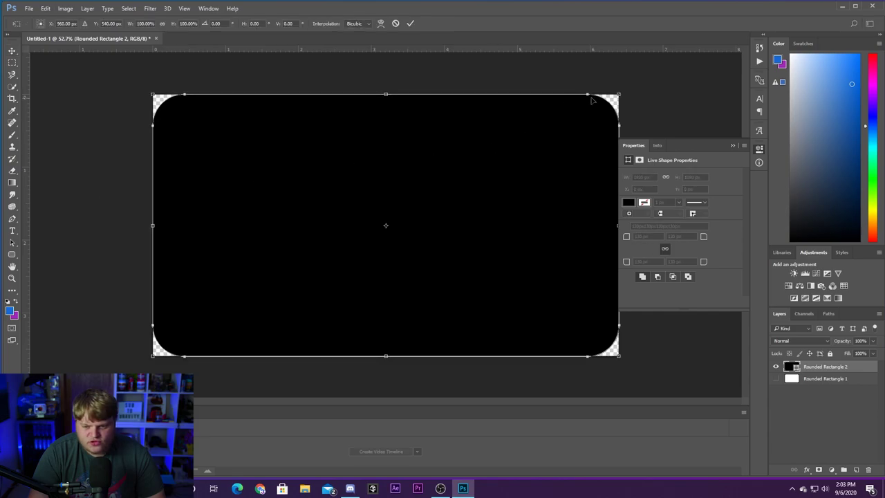
{"action": "left_click_drag", "start_coordinate": [620, 92], "coordinate": [498, 162]}
{"action": "left_click_drag", "start_coordinate": [379, 243], "coordinate": [438, 207]}
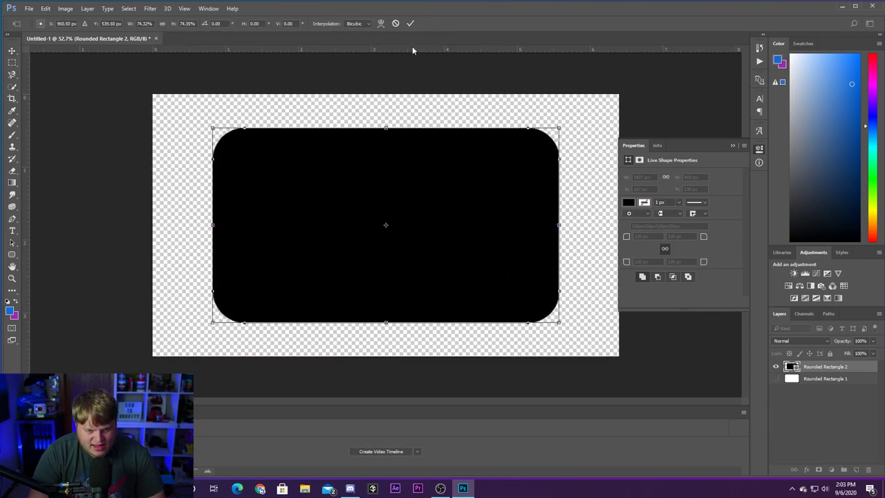
{"action": "left_click", "coordinate": [410, 24]}
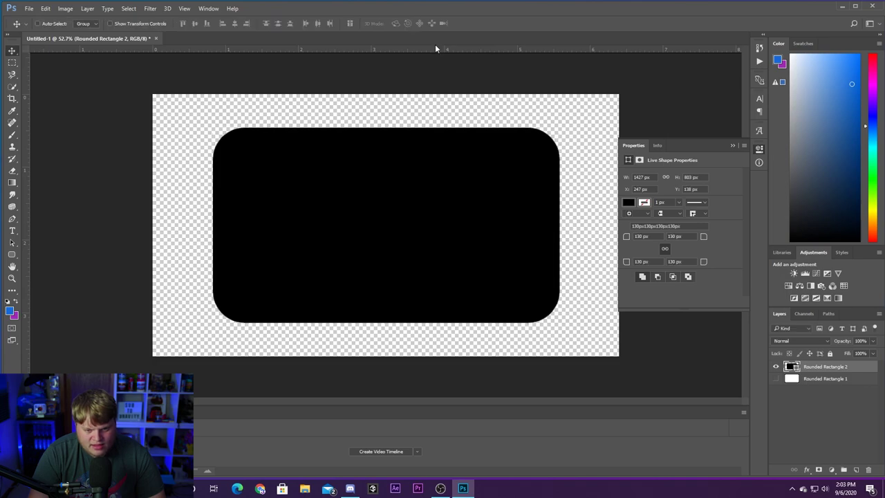
{"action": "left_click", "coordinate": [733, 145]}
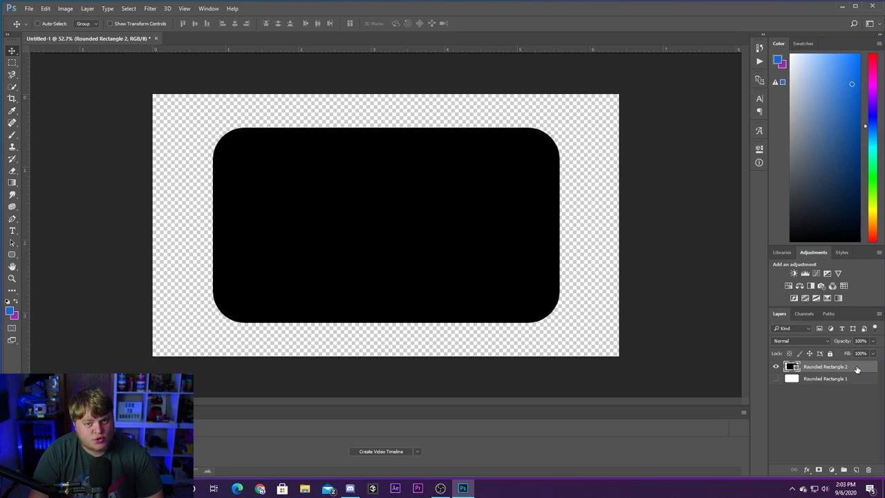
Step: Convert Rounded Rectangle 2 to a smart object and apply a 15.3 px Gaussian Blur
{"action": "left_click", "coordinate": [150, 9]}
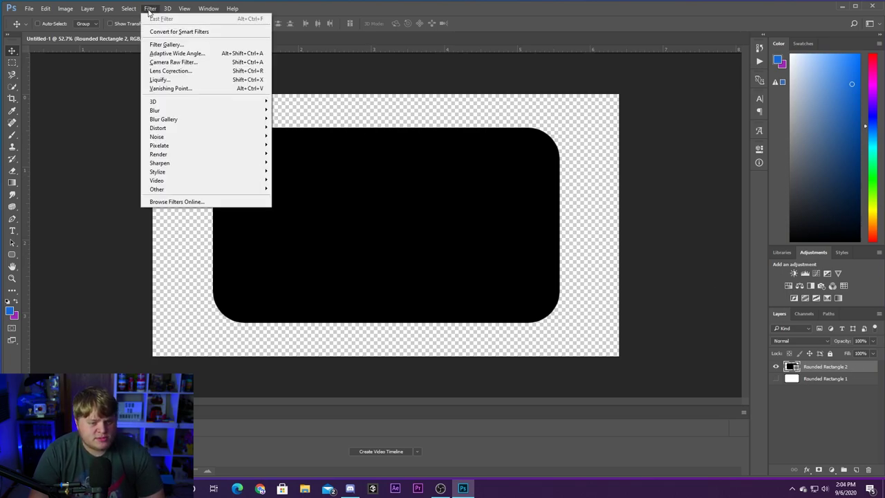
{"action": "mouse_move", "coordinate": [177, 112]}
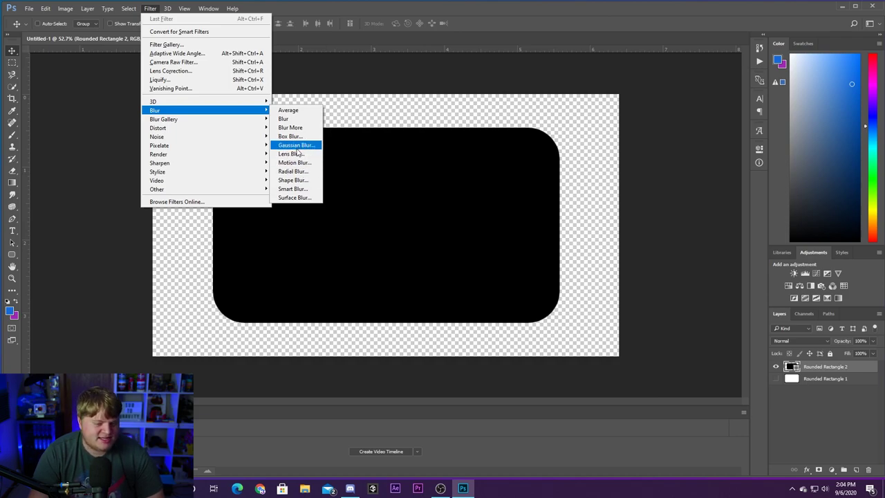
{"action": "left_click", "coordinate": [297, 146]}
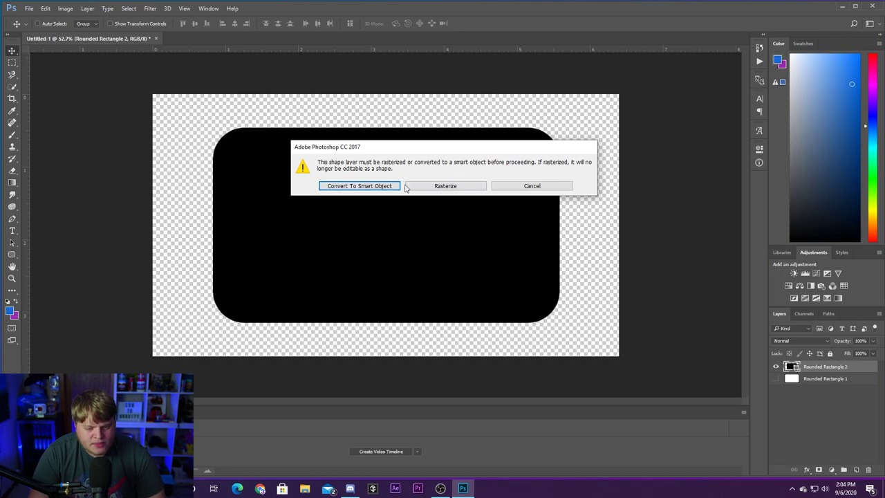
{"action": "left_click", "coordinate": [354, 186]}
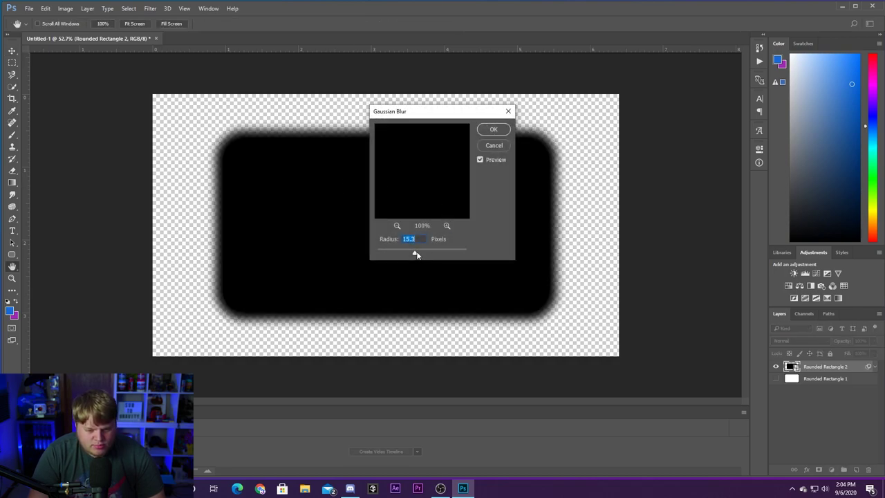
{"action": "left_click_drag", "start_coordinate": [415, 255], "coordinate": [415, 253]}
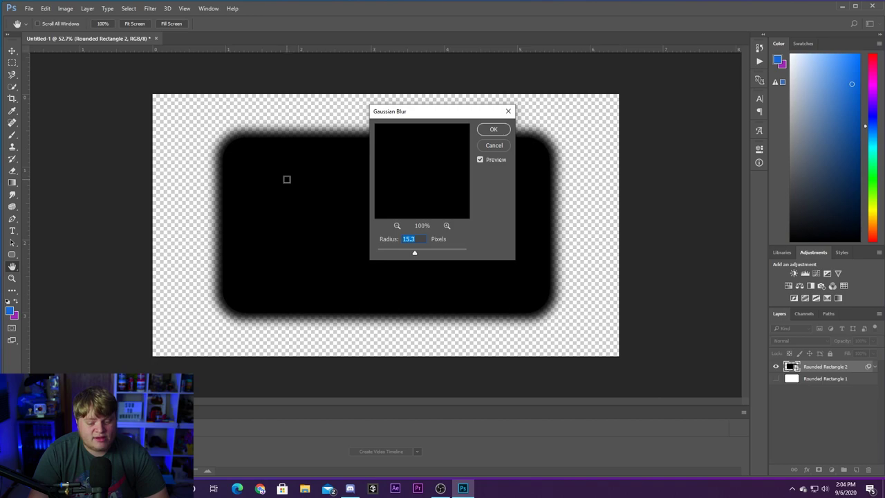
{"action": "left_click", "coordinate": [495, 129]}
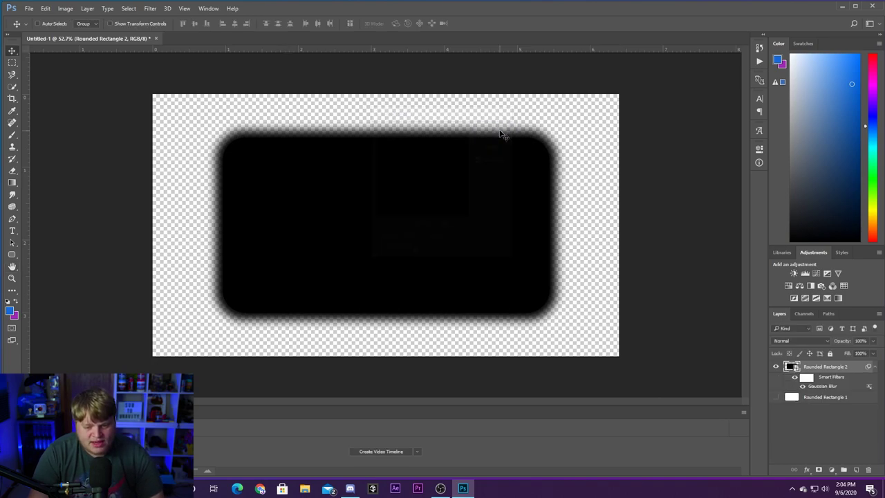
Step: Lower the blurred Rounded Rectangle 2 layer's opacity to about 60%
{"action": "left_click", "coordinate": [873, 342]}
{"action": "left_click_drag", "start_coordinate": [872, 354], "coordinate": [858, 354]}
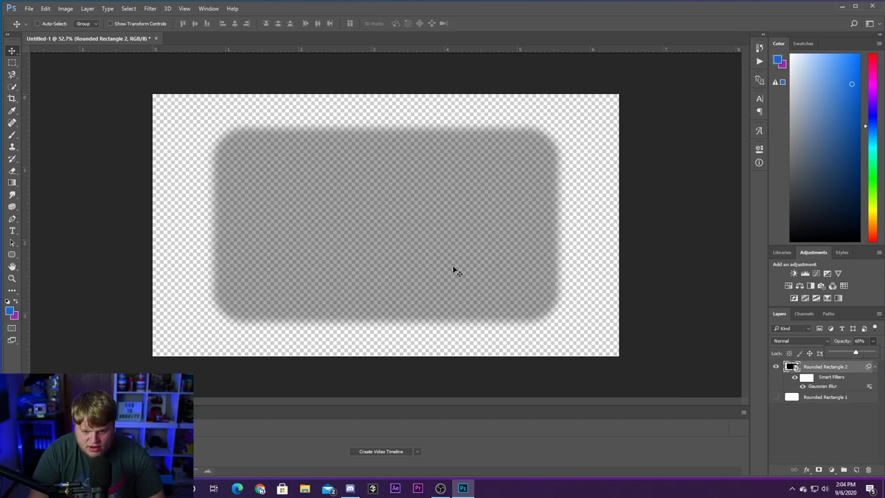
{"action": "left_click", "coordinate": [813, 420]}
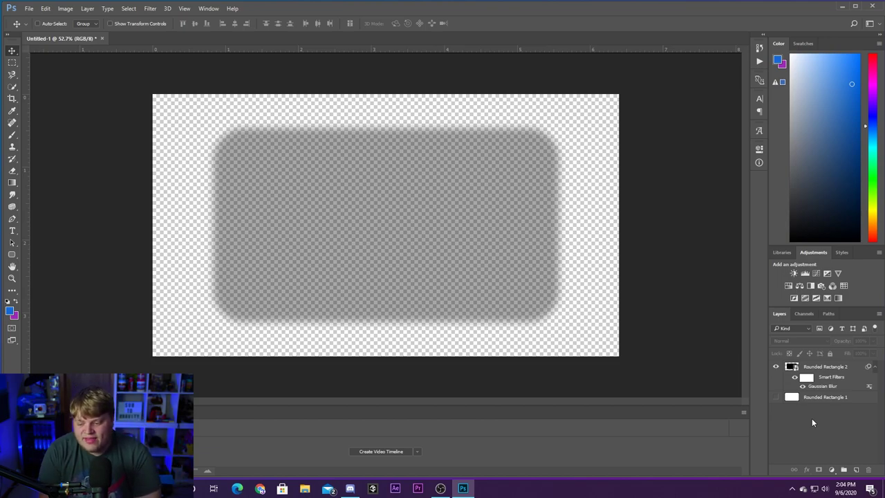
{"action": "left_click", "coordinate": [853, 367]}
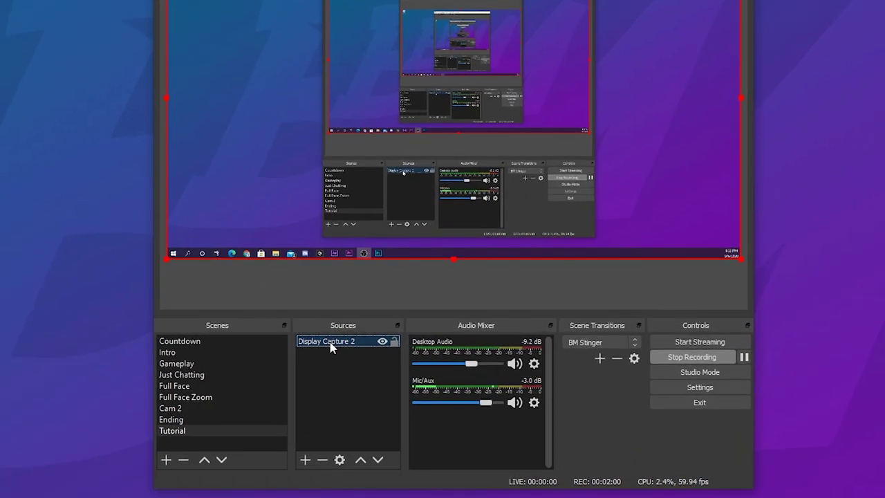
Step: Add an Image Mask/Blend filter to Display Capture 2
{"action": "right_click", "coordinate": [331, 346]}
{"action": "left_click", "coordinate": [368, 316]}
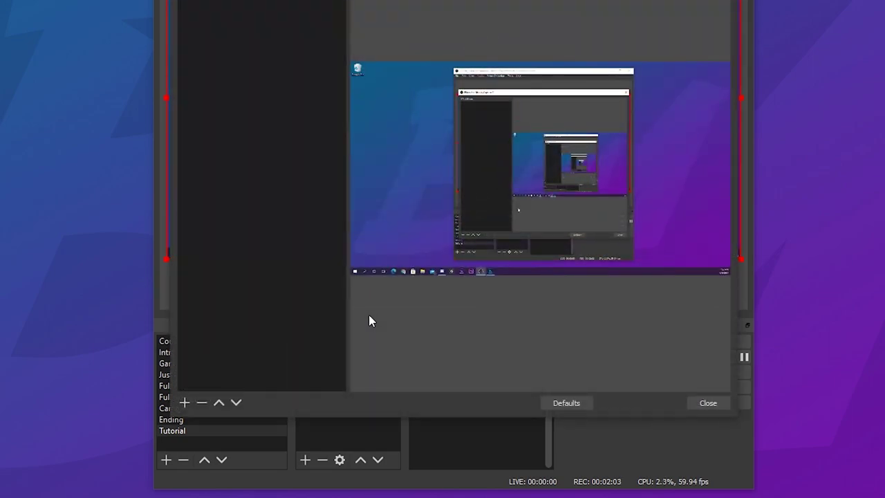
{"action": "left_click", "coordinate": [184, 402]}
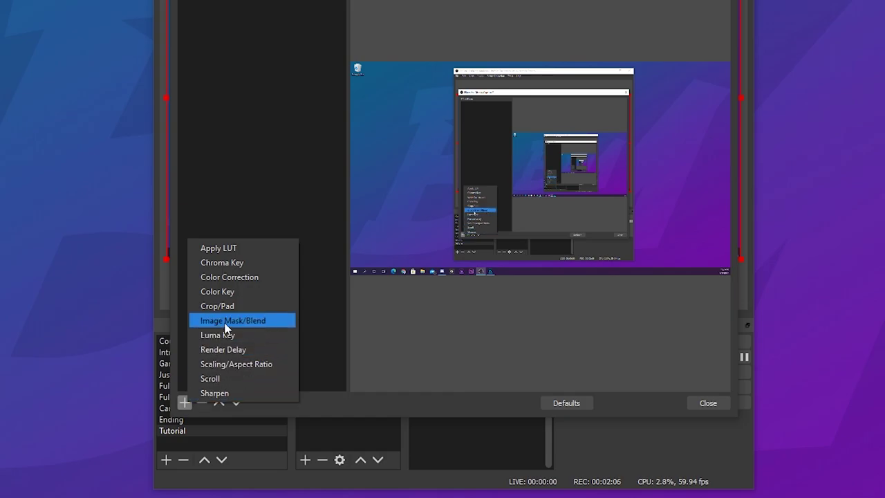
{"action": "left_click", "coordinate": [256, 321]}
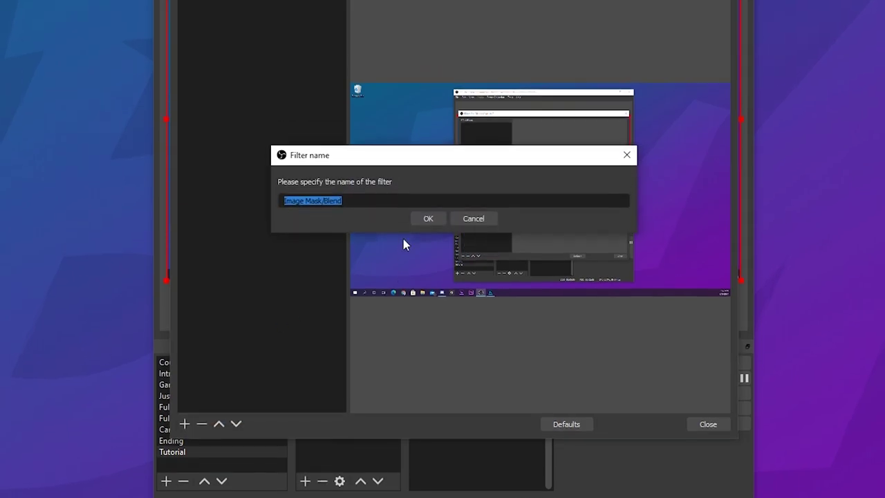
{"action": "left_click", "coordinate": [426, 200]}
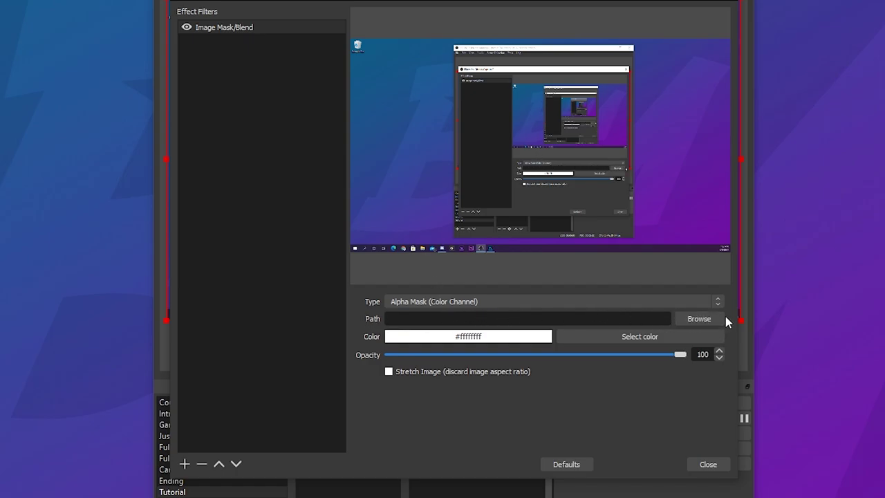
Step: Load Webcam Mask v2.jpg as the filter's mask image
{"action": "left_click", "coordinate": [708, 320]}
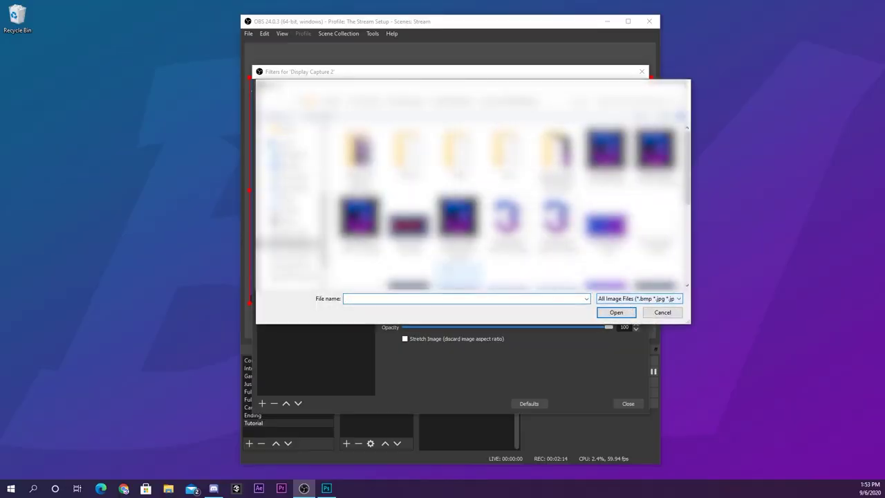
{"action": "left_click", "coordinate": [409, 200]}
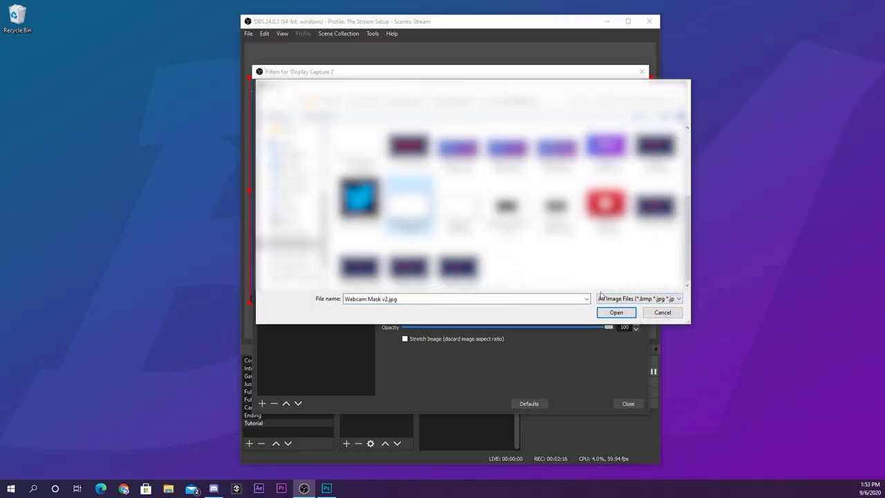
{"action": "left_click", "coordinate": [616, 312]}
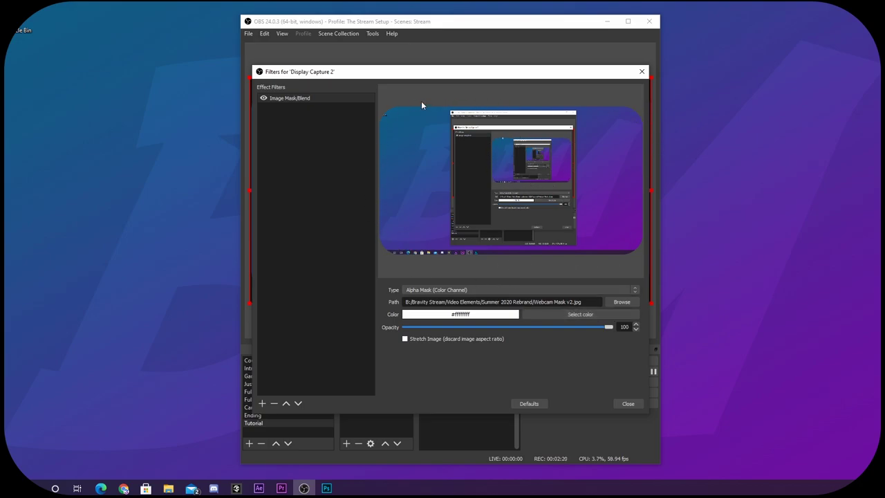
Step: Shrink the masked display capture inside the preview canvas
{"action": "left_click", "coordinate": [626, 403]}
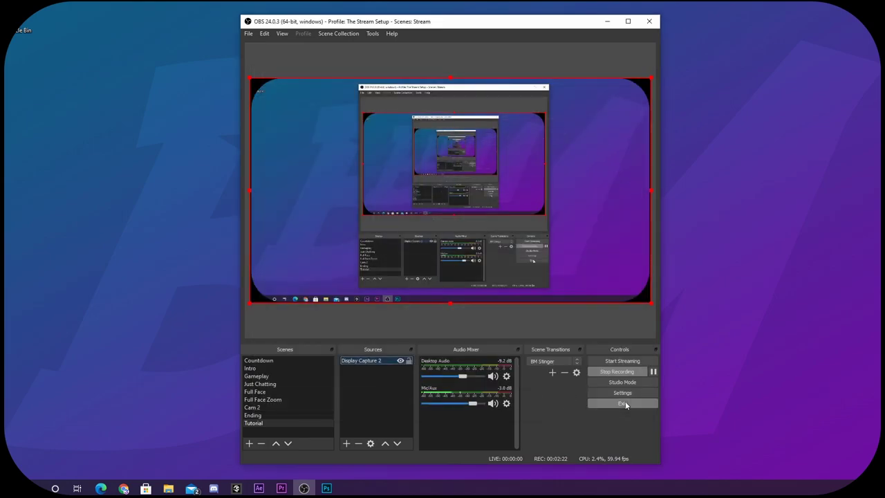
{"action": "left_click", "coordinate": [522, 290]}
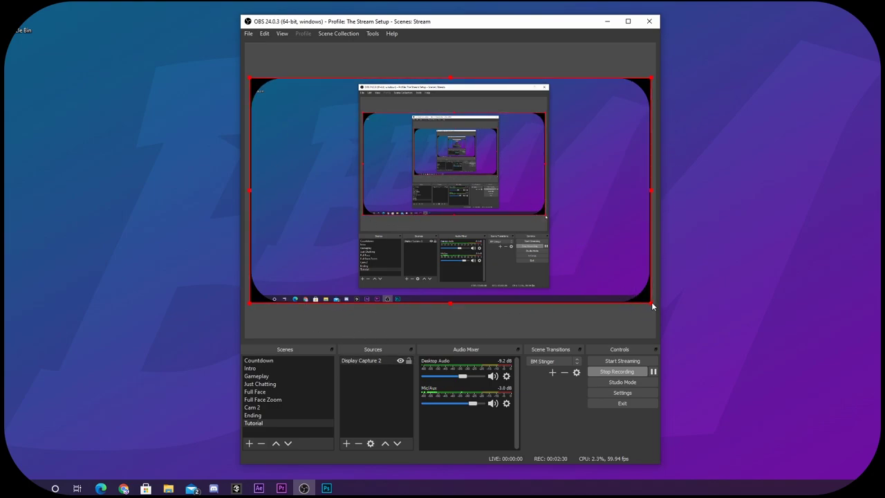
{"action": "left_click_drag", "start_coordinate": [650, 303], "coordinate": [551, 211]}
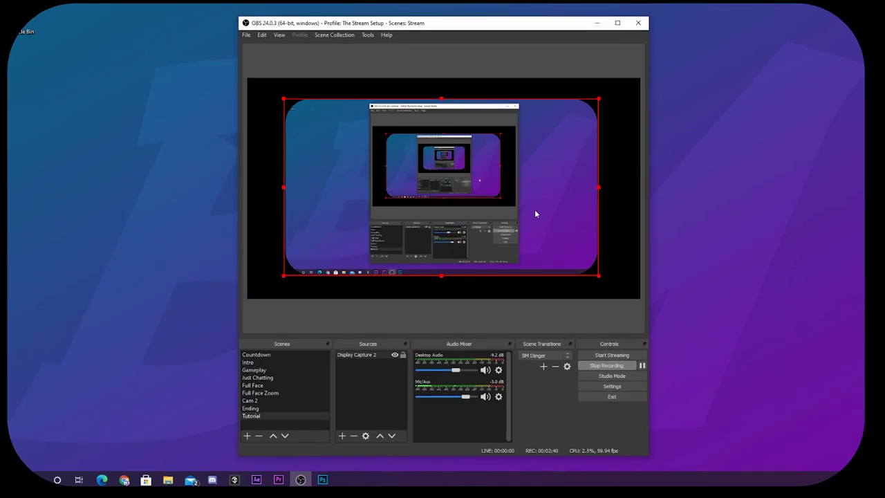
{"action": "left_click", "coordinate": [486, 287]}
Step: Add an Image 3 source showing Webcam Shadow 2.png and place it below Display Capture 2
{"action": "left_click", "coordinate": [341, 435]}
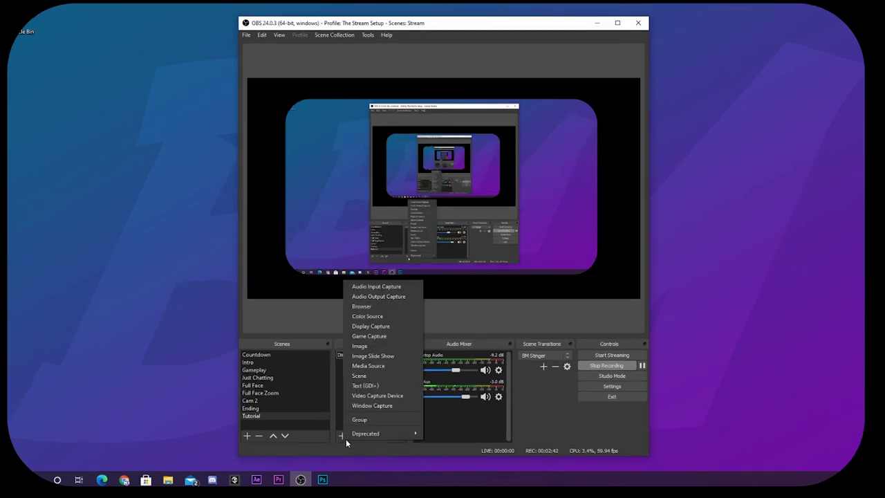
{"action": "left_click", "coordinate": [387, 346]}
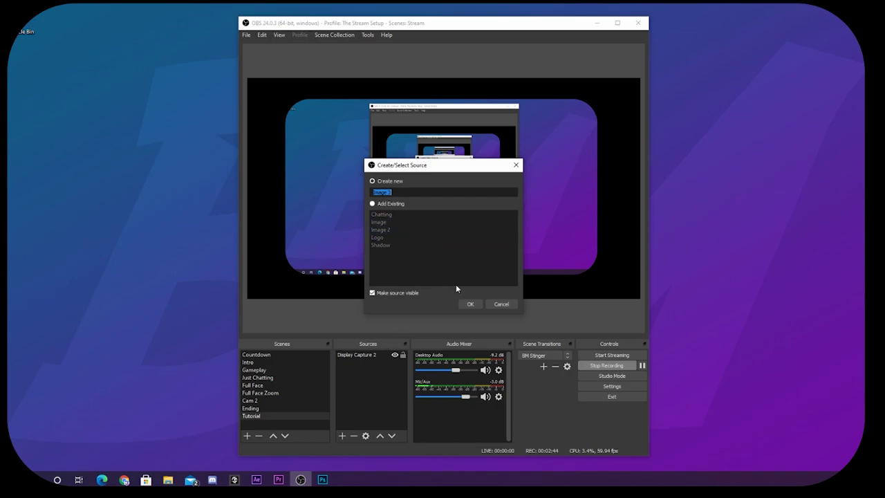
{"action": "left_click", "coordinate": [467, 303]}
{"action": "left_click", "coordinate": [580, 303]}
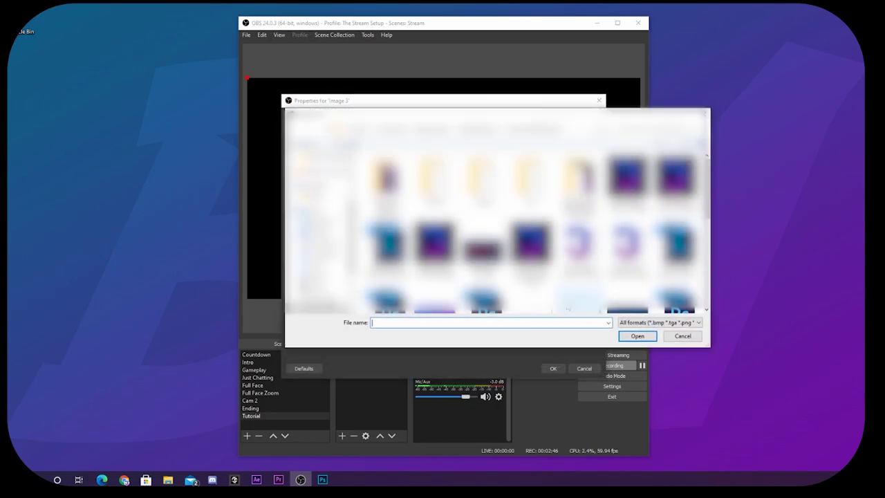
{"action": "left_click", "coordinate": [626, 223]}
{"action": "left_click", "coordinate": [637, 336]}
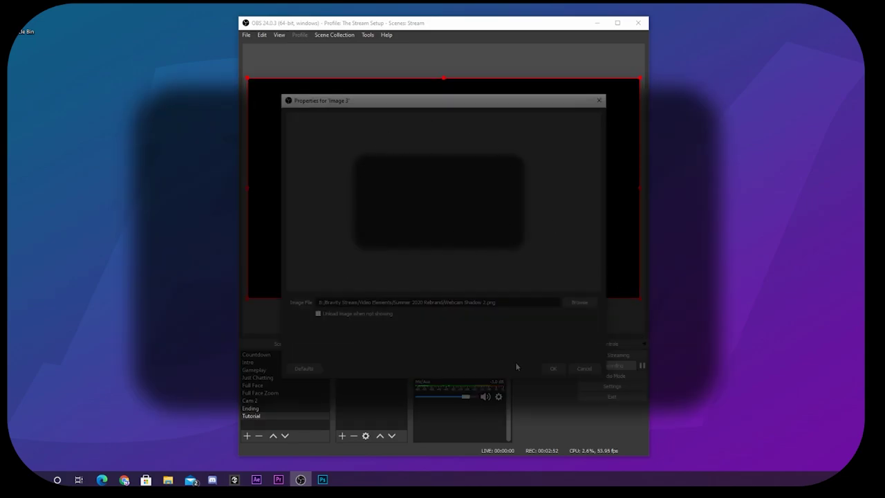
{"action": "left_click", "coordinate": [554, 369]}
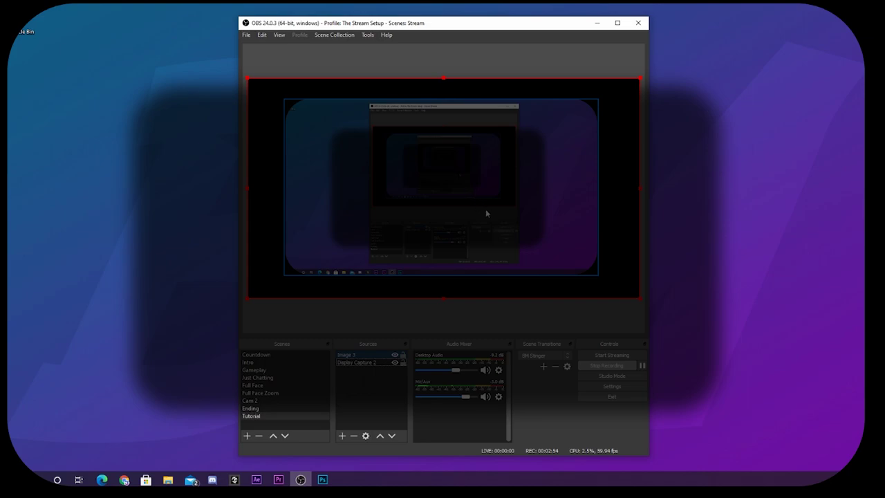
{"action": "left_click_drag", "start_coordinate": [353, 355], "coordinate": [377, 370]}
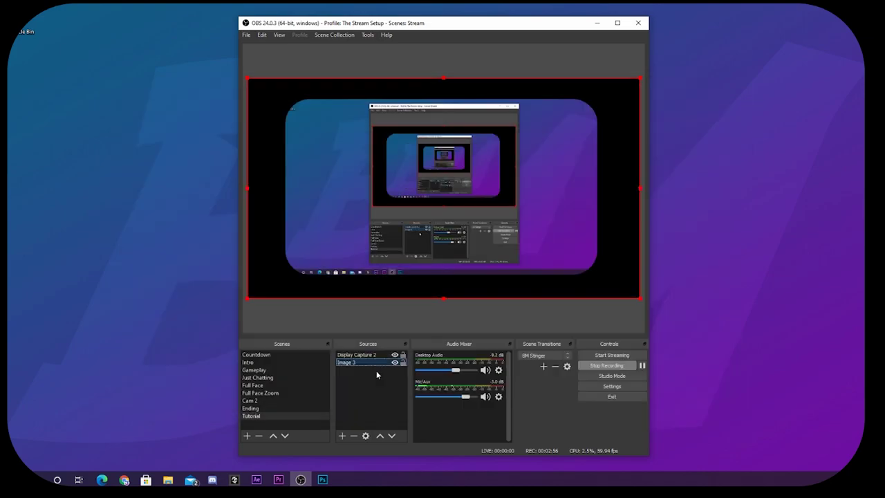